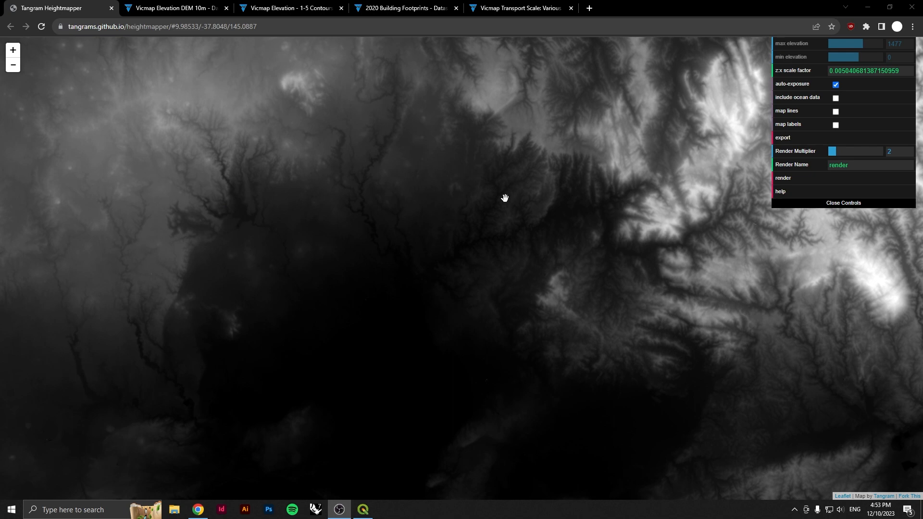
# - Explore the Tangram Heightmapper terrain at regional and close-up scales, covering the mountain ranges and the low coastal plain
pyautogui.scroll(-4, 338, 345)
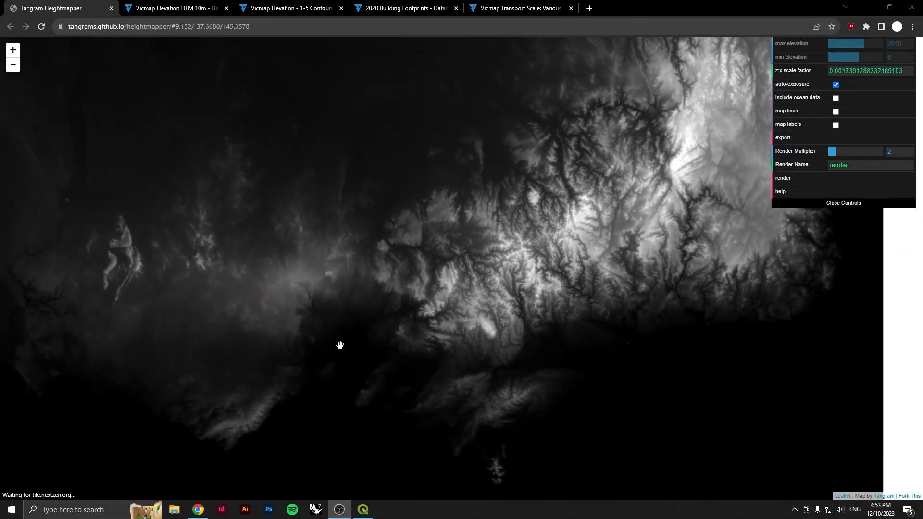
pyautogui.scroll(-2, 339, 345)
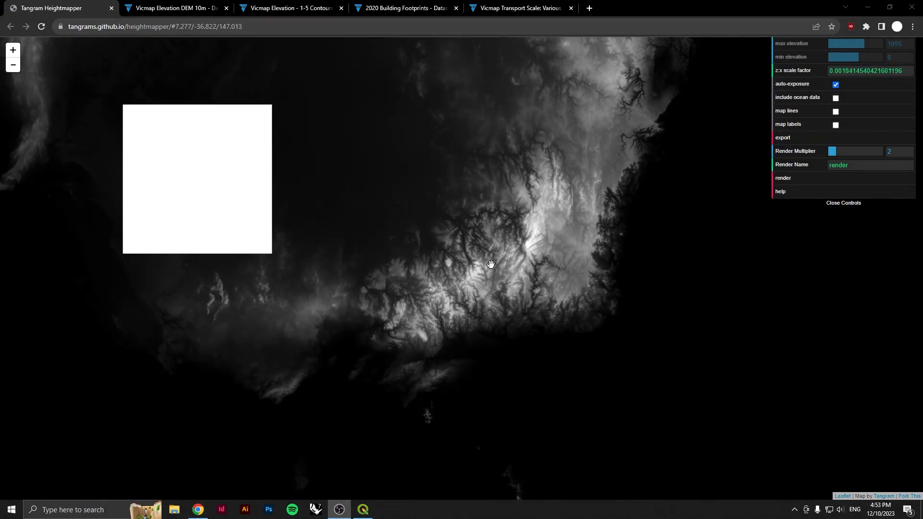
pyautogui.scroll(5, 388, 307)
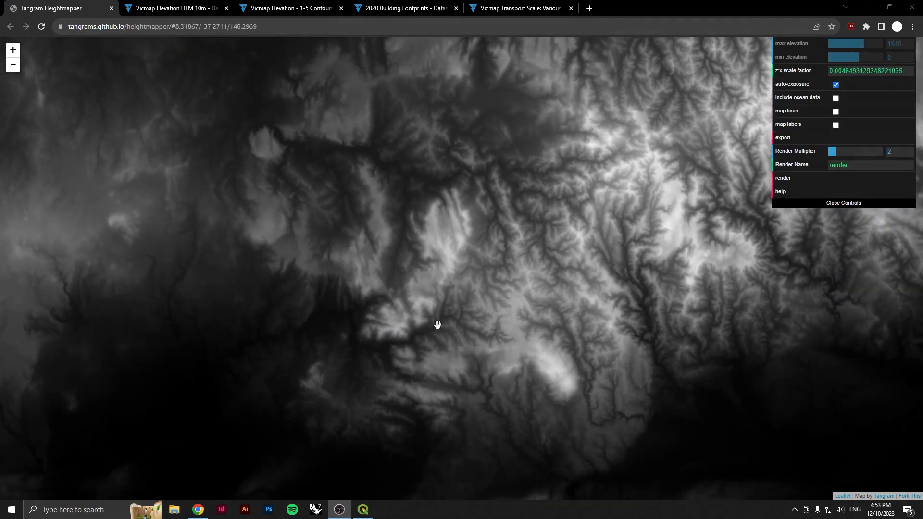
pyautogui.scroll(4, 402, 303)
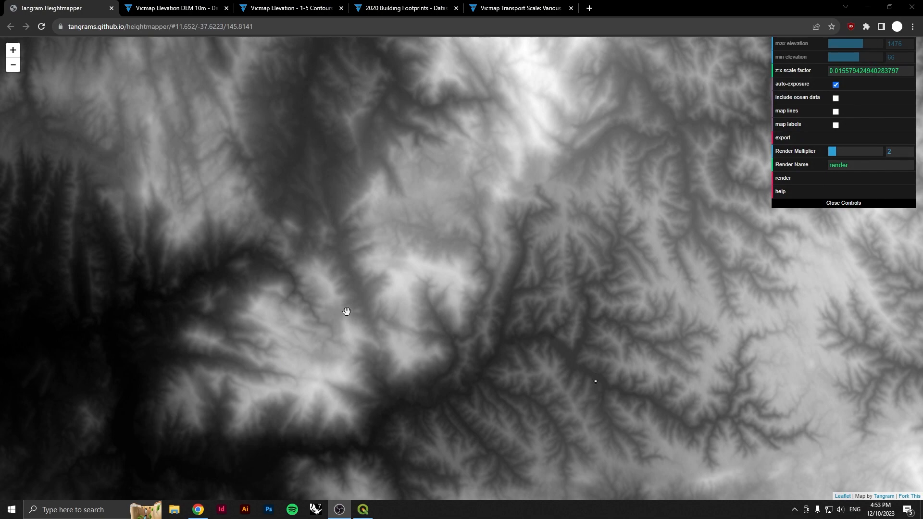
pyautogui.scroll(-4, 346, 311)
pyautogui.moveTo(319, 304); pyautogui.dragTo(354, 304)
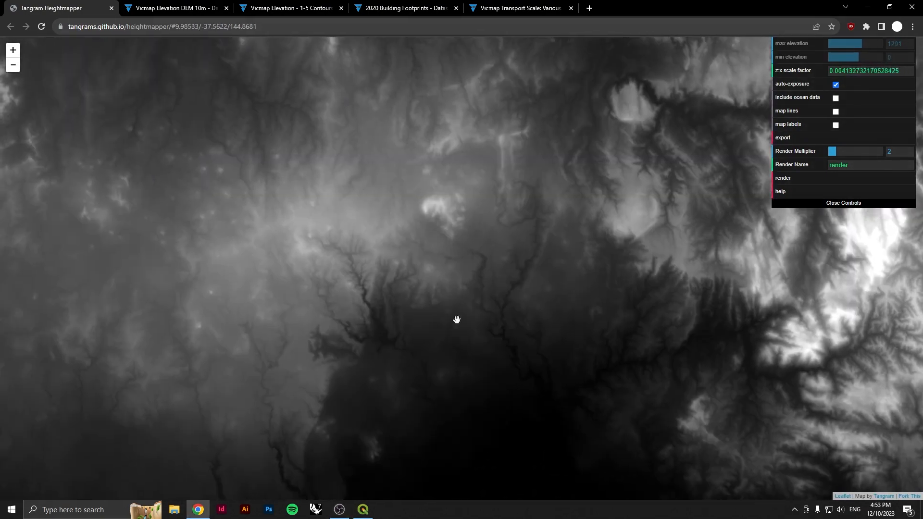
pyautogui.moveTo(654, 342); pyautogui.dragTo(532, 354)
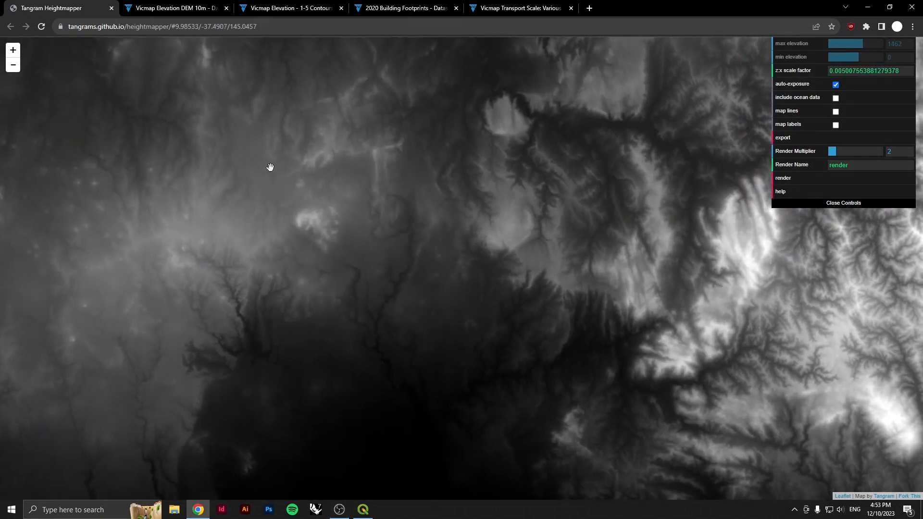
# - Look briefly at the empty QGIS project, then read the Vicmap Elevation DEM 10m dataset page in Chrome
pyautogui.click(364, 510)
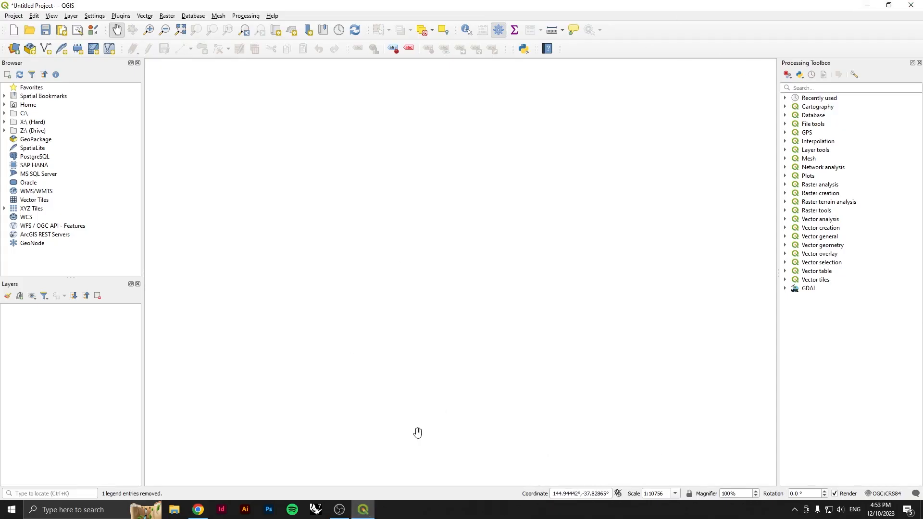
pyautogui.click(200, 516)
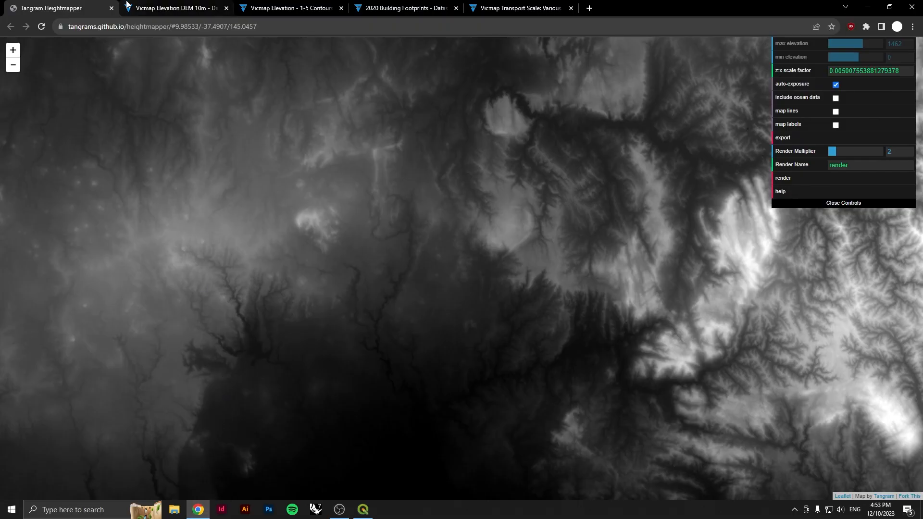
pyautogui.click(155, 10)
pyautogui.scroll(1, 338, 233)
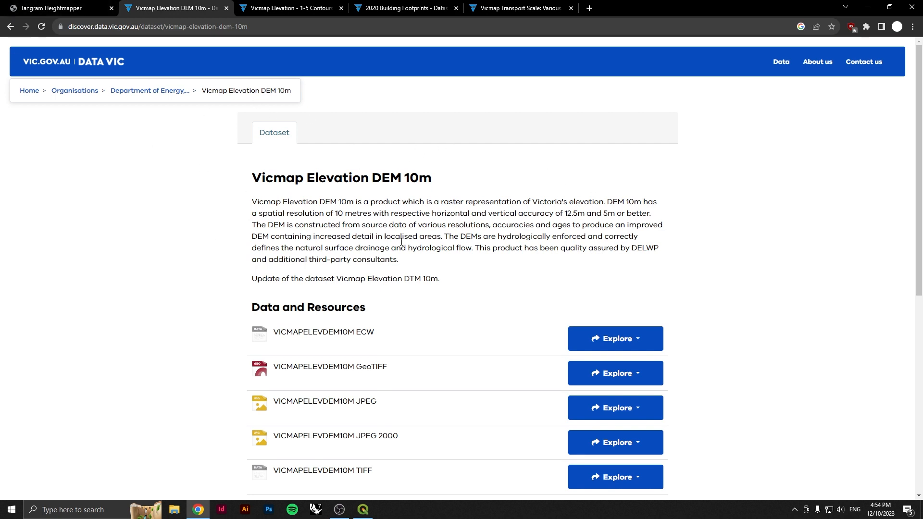
pyautogui.moveTo(257, 179); pyautogui.dragTo(433, 178)
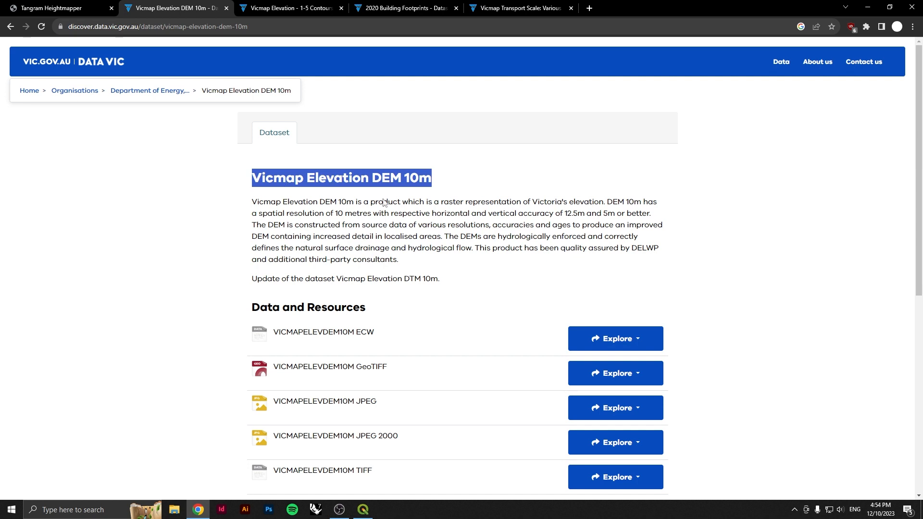
pyautogui.click(298, 174)
pyautogui.moveTo(307, 174); pyautogui.dragTo(442, 181)
pyautogui.click(504, 217)
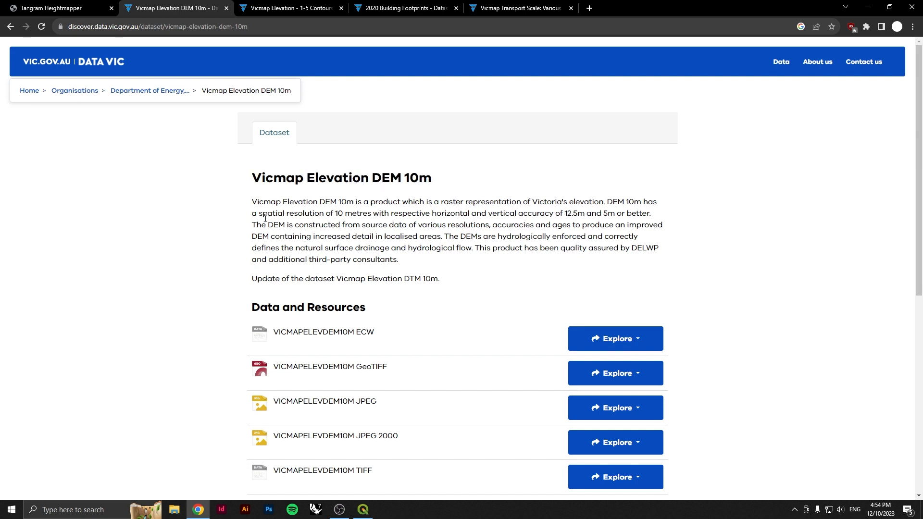
# - Return to the Tangram Heightmapper page and examine the low plain and river valleys up close
pyautogui.click(85, 7)
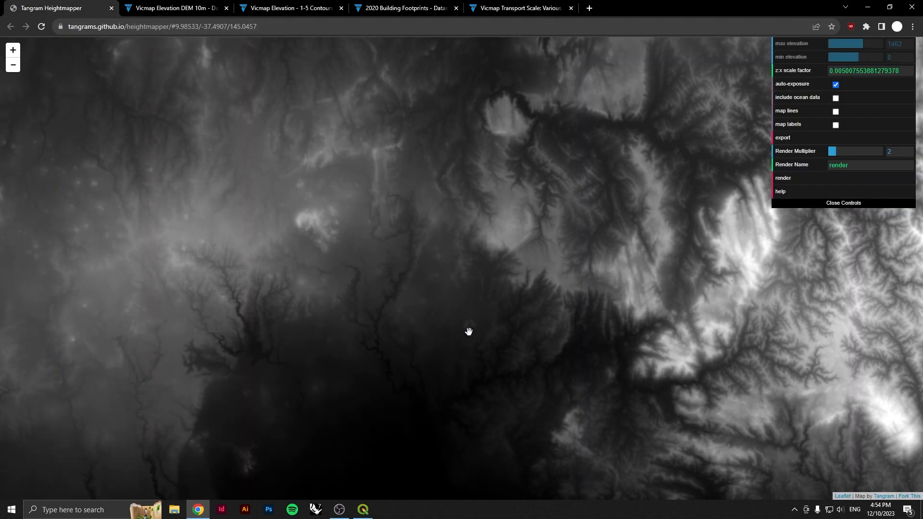
pyautogui.scroll(-3, 468, 332)
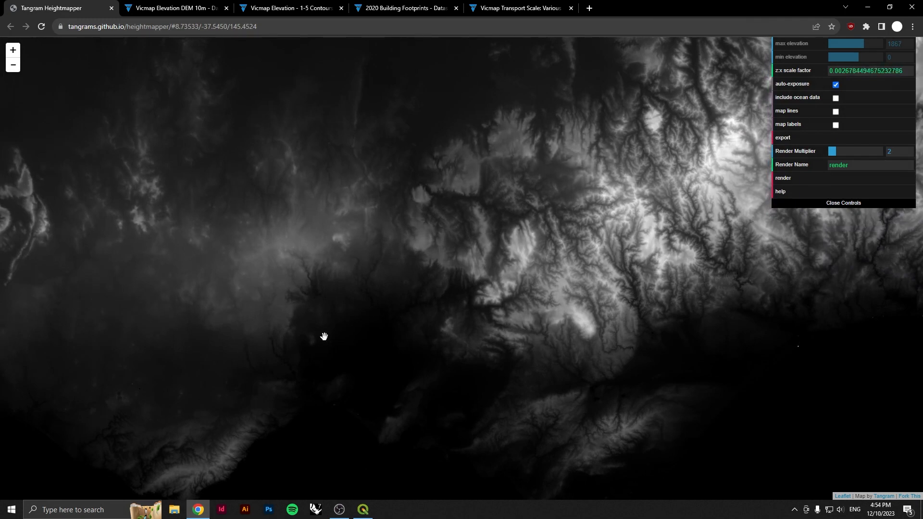
pyautogui.scroll(4, 370, 299)
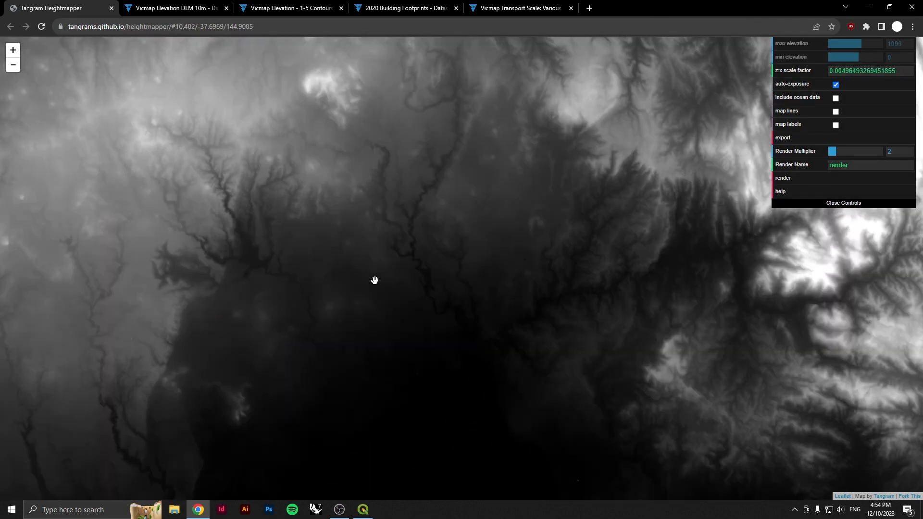
# - Switch to QGIS and open the Data Source Manager on its raster source settings
pyautogui.click(362, 509)
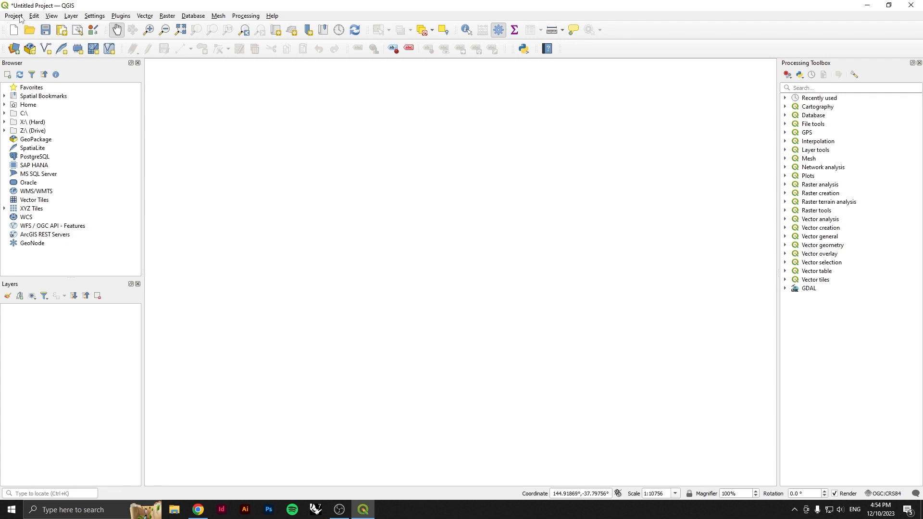
pyautogui.click(13, 49)
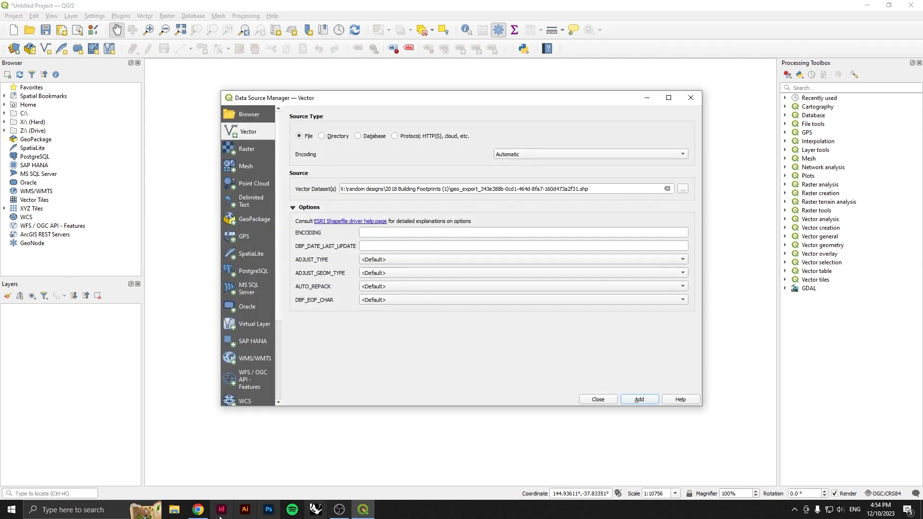
pyautogui.click(195, 514)
pyautogui.click(195, 10)
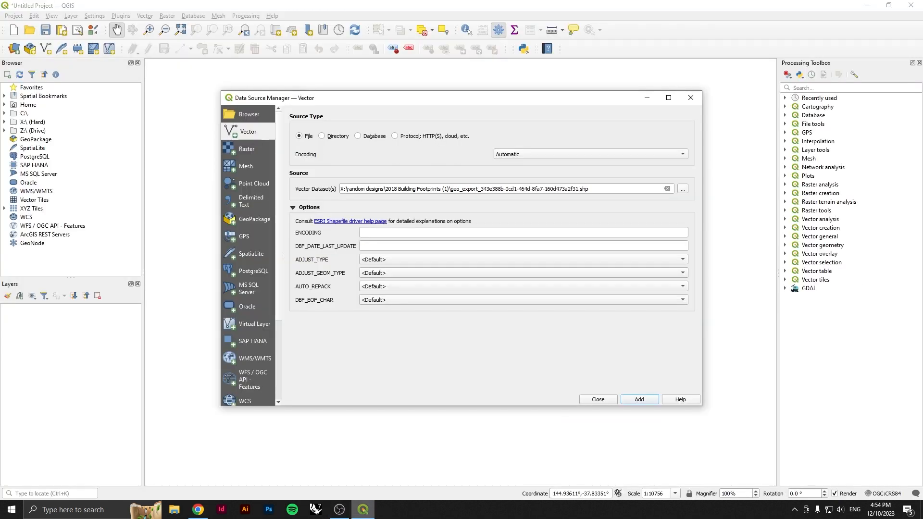
pyautogui.click(363, 510)
pyautogui.click(247, 144)
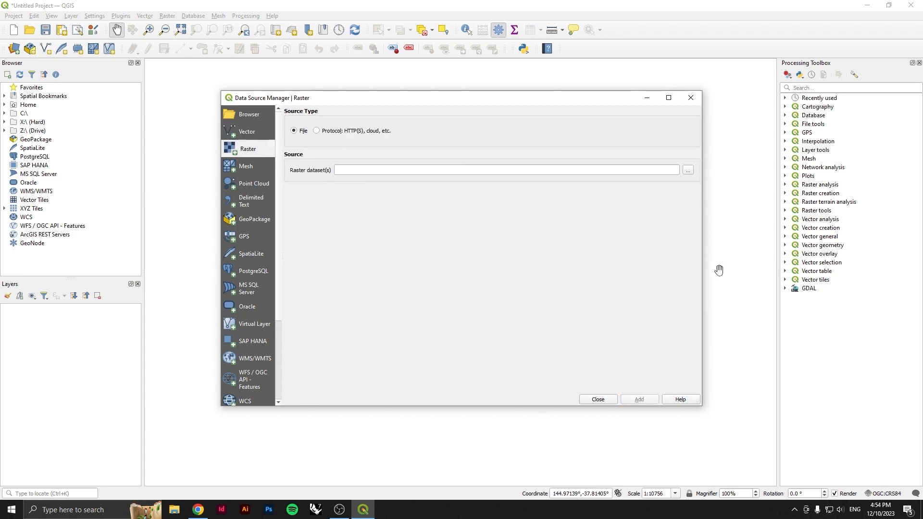
pyautogui.click(691, 97)
pyautogui.click(13, 50)
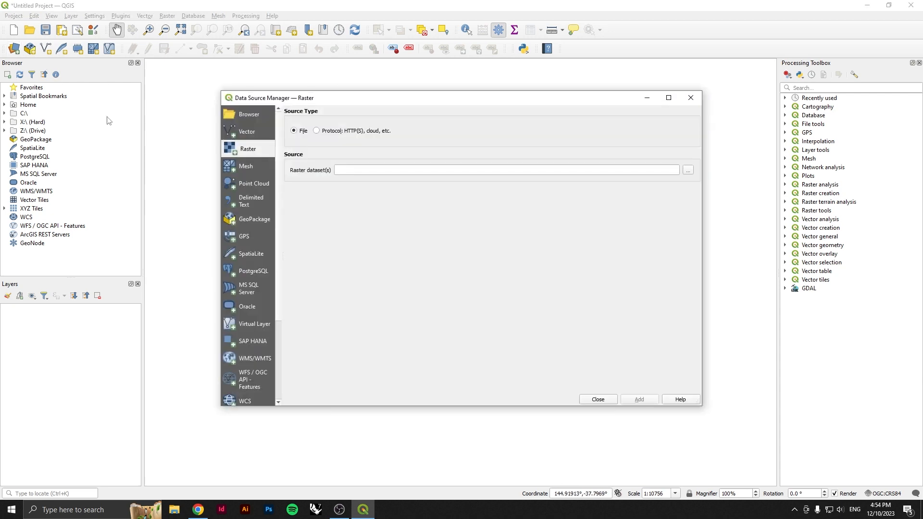
# - Add the vicmap_elev_dtm20 TIF from the random designs folder as a raster layer and close the Data Source Manager
pyautogui.click(687, 171)
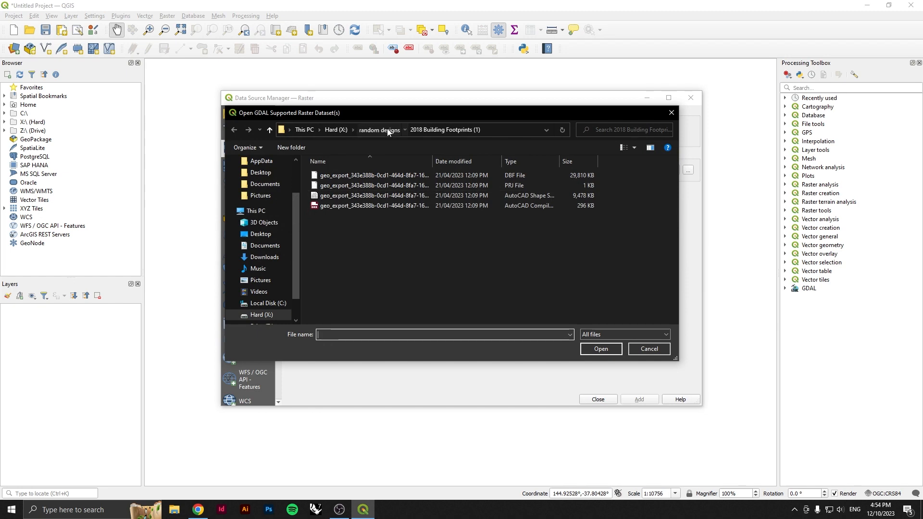
pyautogui.scroll(-9, 373, 250)
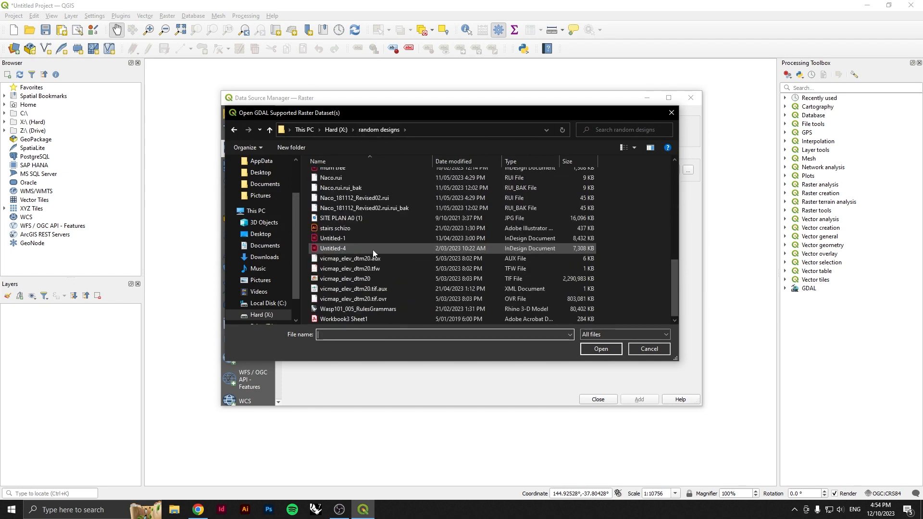
pyautogui.click(365, 279)
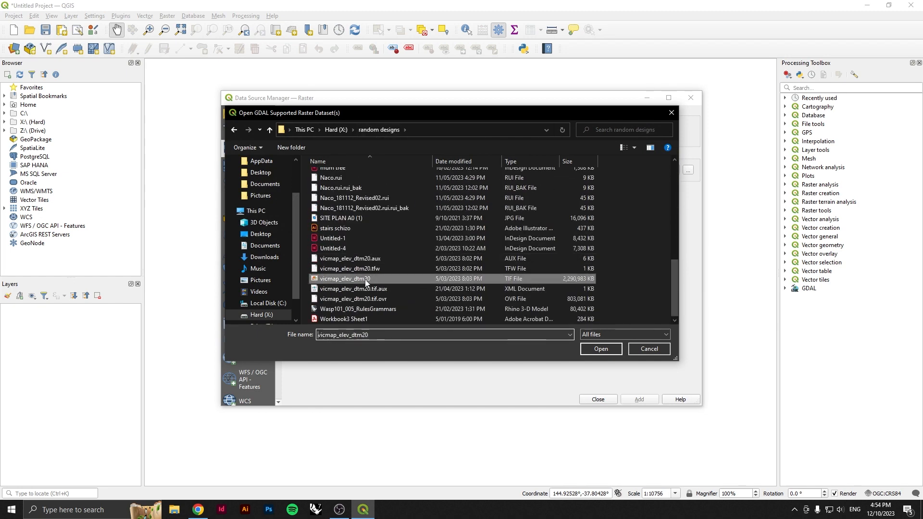
pyautogui.click(600, 349)
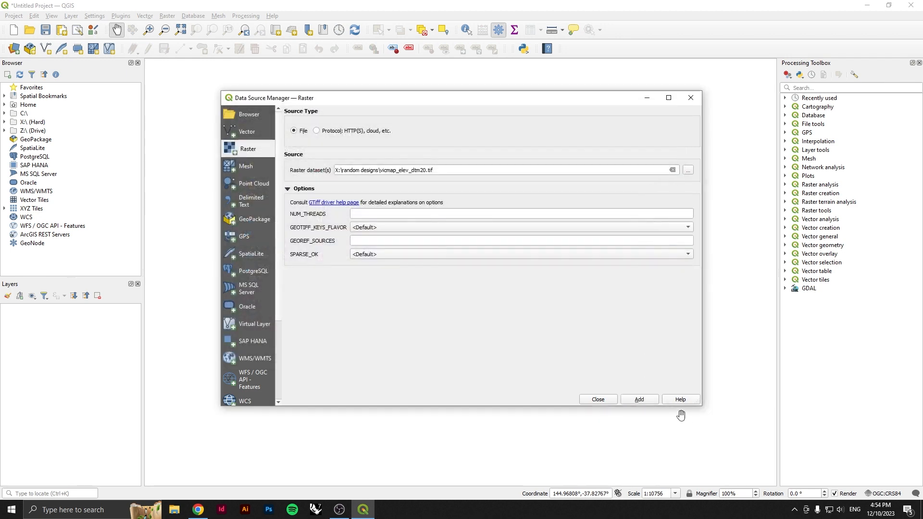
pyautogui.click(635, 403)
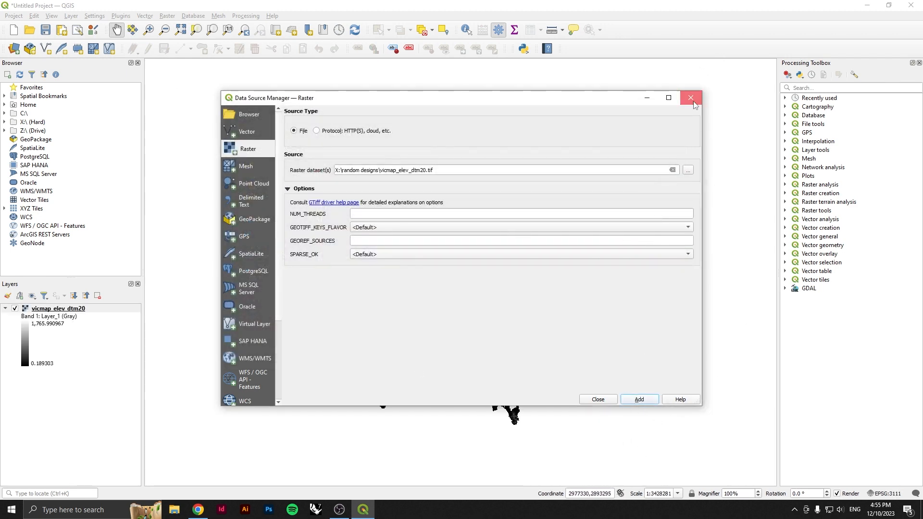
pyautogui.click(690, 98)
# - Examine the vicmap_elev_dtm20 elevation raster closely around the head of the enclosed bay on the coast
pyautogui.scroll(3, 529, 331)
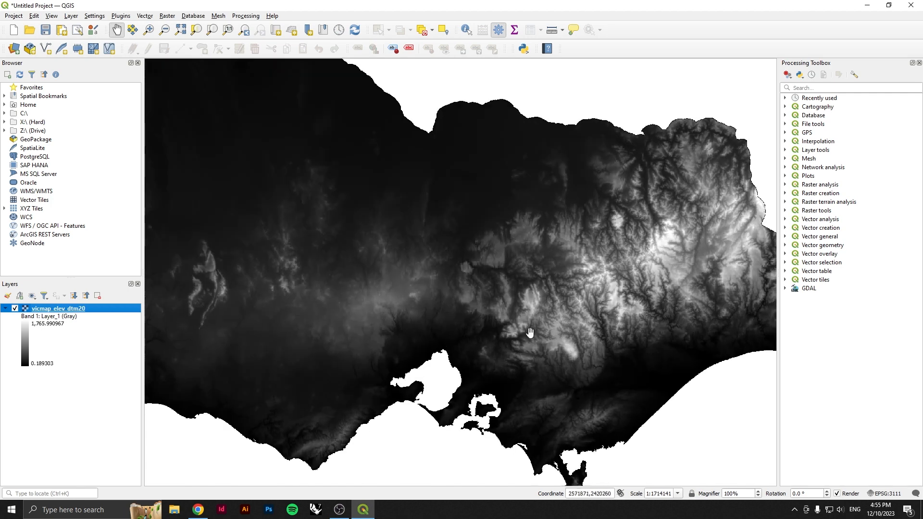
pyautogui.scroll(-1, 408, 326)
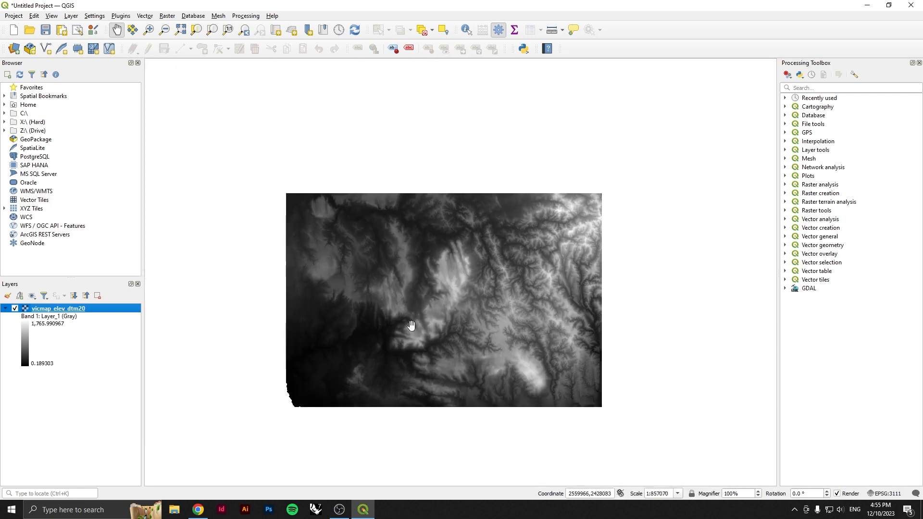
pyautogui.moveTo(408, 326); pyautogui.dragTo(460, 346)
pyautogui.scroll(2, 559, 290)
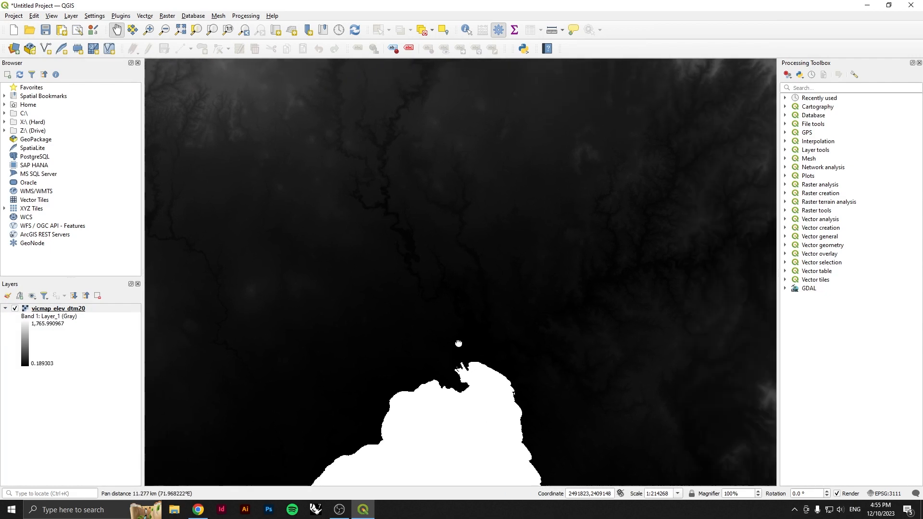
pyautogui.moveTo(527, 353); pyautogui.dragTo(486, 329)
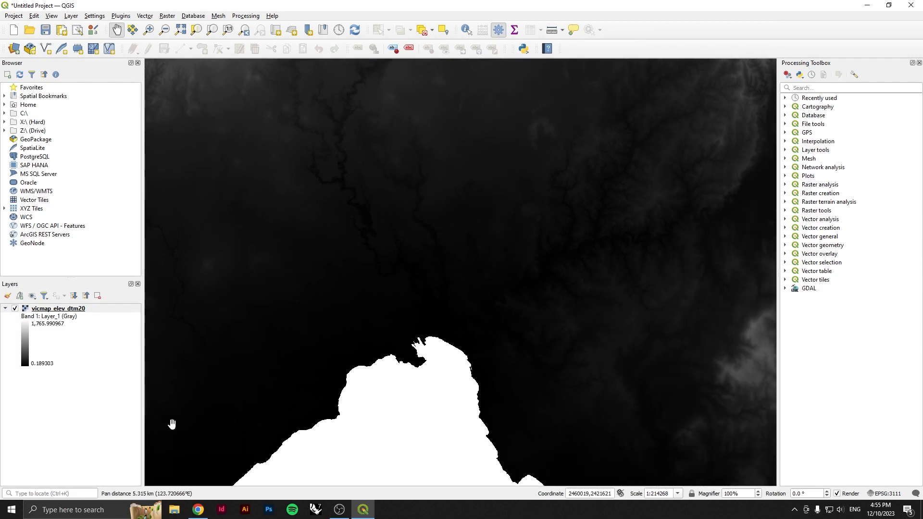
# - Switch to Chrome and review the Vicmap 1-5 Contours & Relief, 2020 Building Footprints and Vicmap Transport dataset pages
pyautogui.moveTo(204, 510)
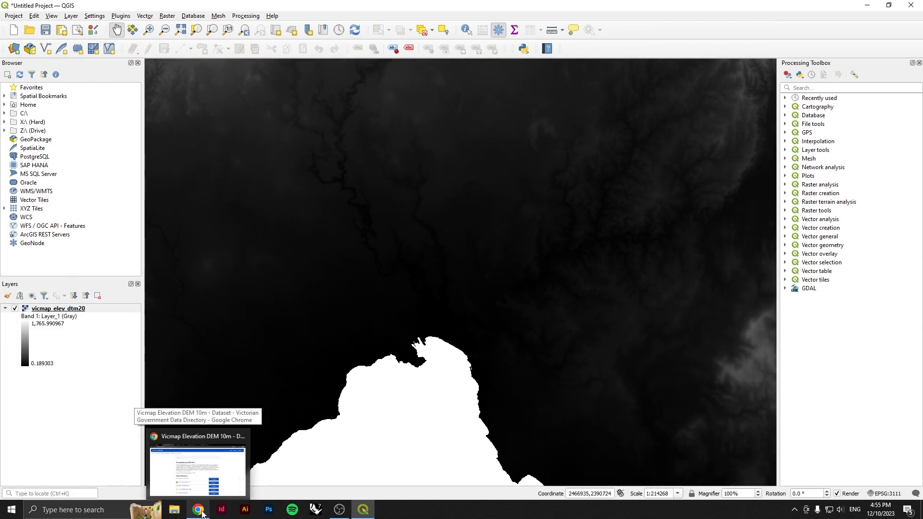
pyautogui.click(213, 473)
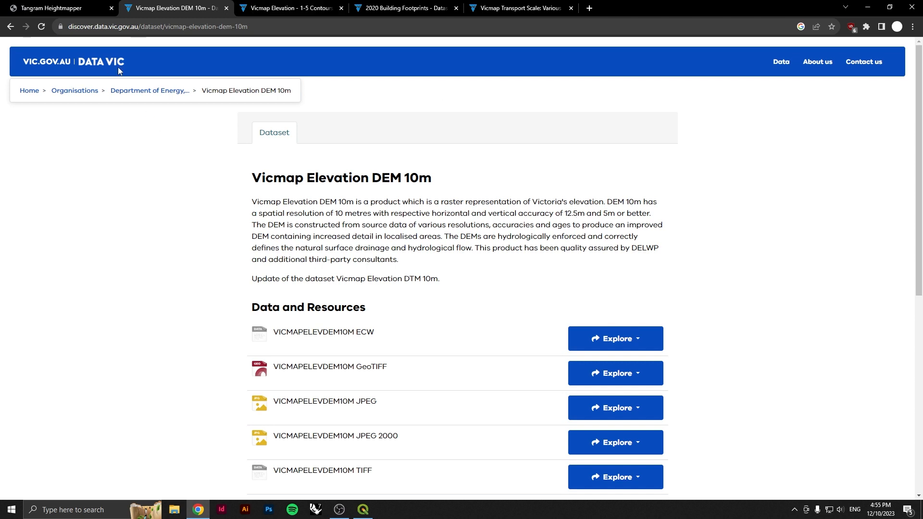
pyautogui.click(281, 8)
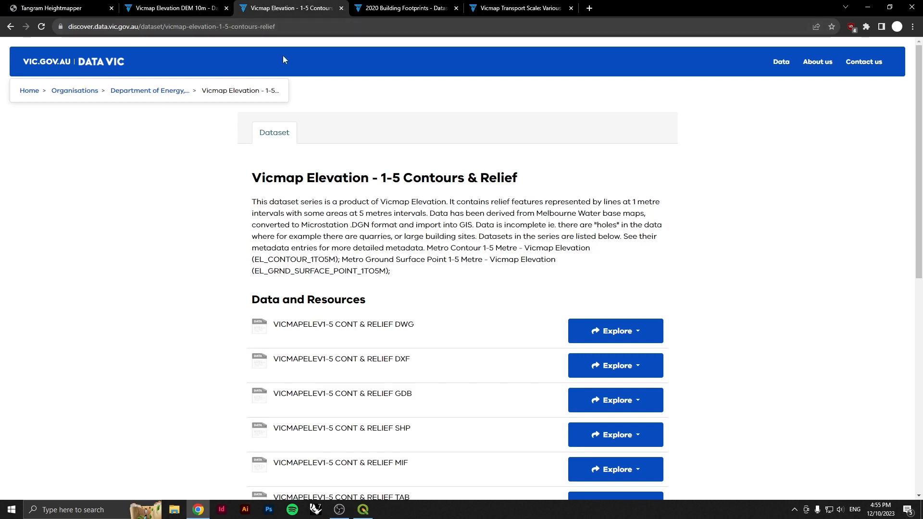
pyautogui.click(406, 10)
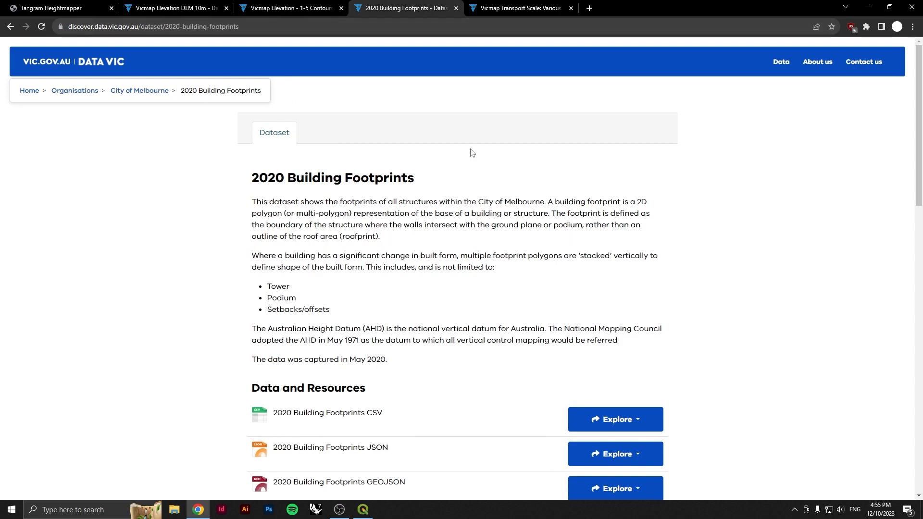
pyautogui.click(298, 10)
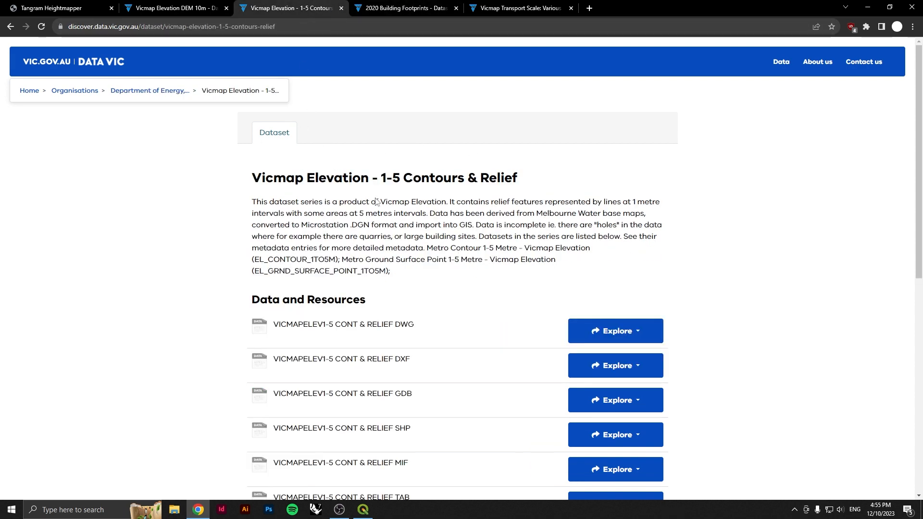
pyautogui.click(516, 8)
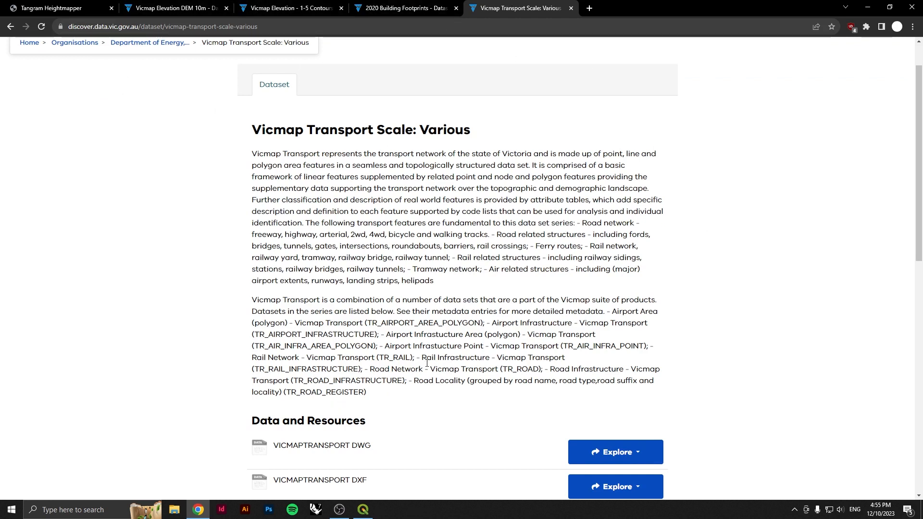
pyautogui.click(412, 9)
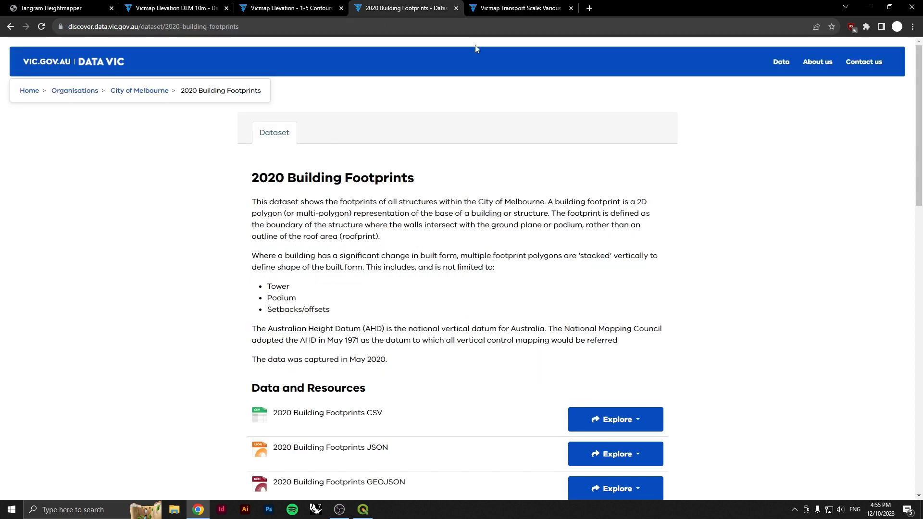
# - Review the Vicmap Transport Scale: Various dataset page and switch back to the elevation map in QGIS
pyautogui.click(517, 8)
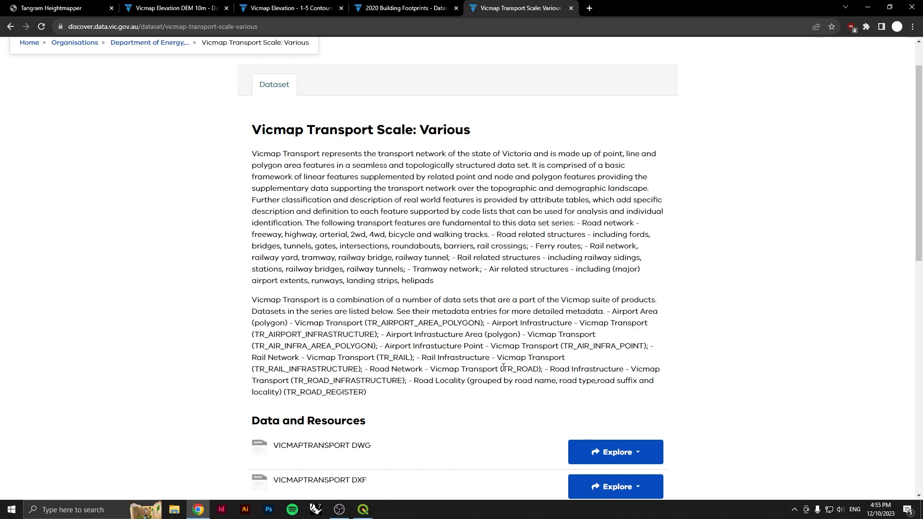
pyautogui.hotkey('alt', 'Tab')
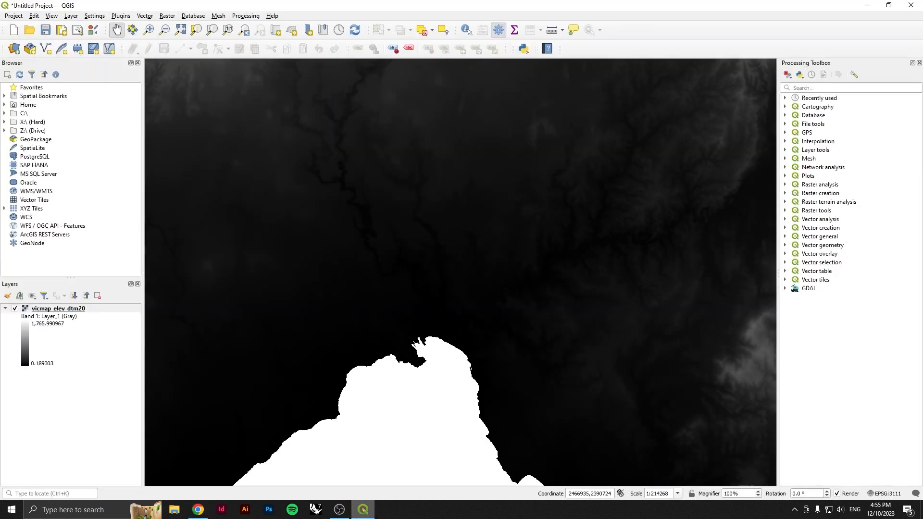
pyautogui.moveTo(483, 300); pyautogui.dragTo(476, 324)
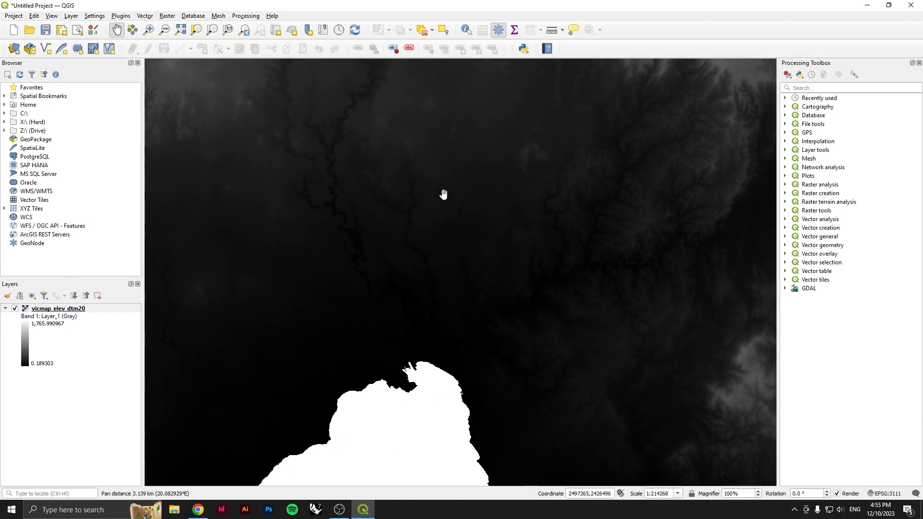
# - Add the shapefile from the 2018 Building Footprints (1) folder as a vector layer, using the Inverse of GDA94 to WGS 84 (1) + Vicgrid transformation
pyautogui.click(14, 48)
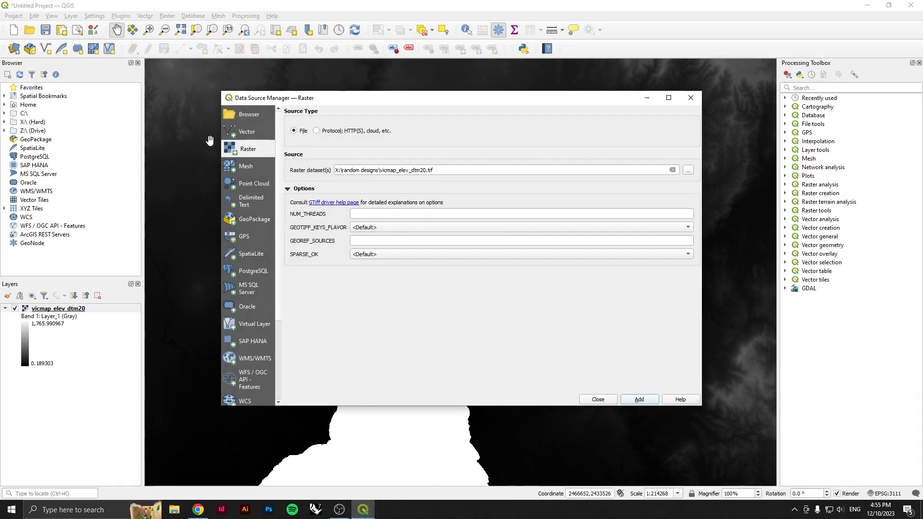
pyautogui.click(257, 137)
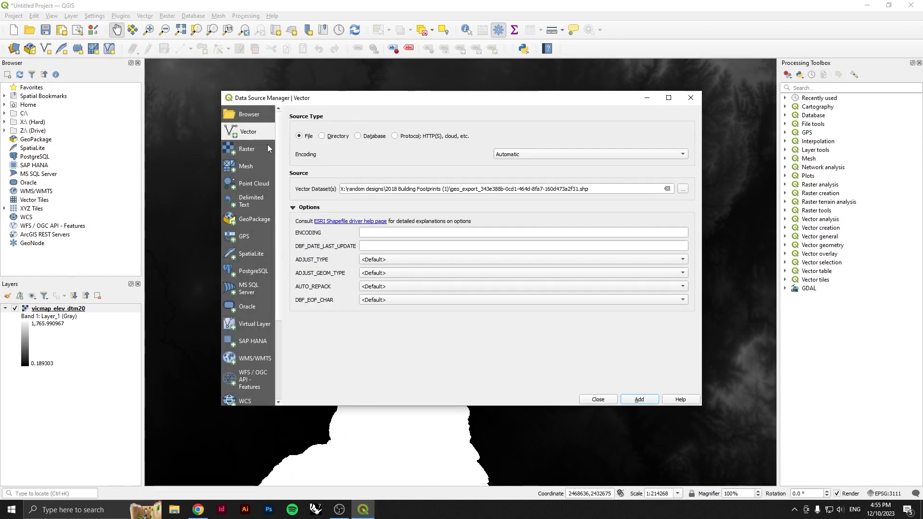
pyautogui.click(683, 188)
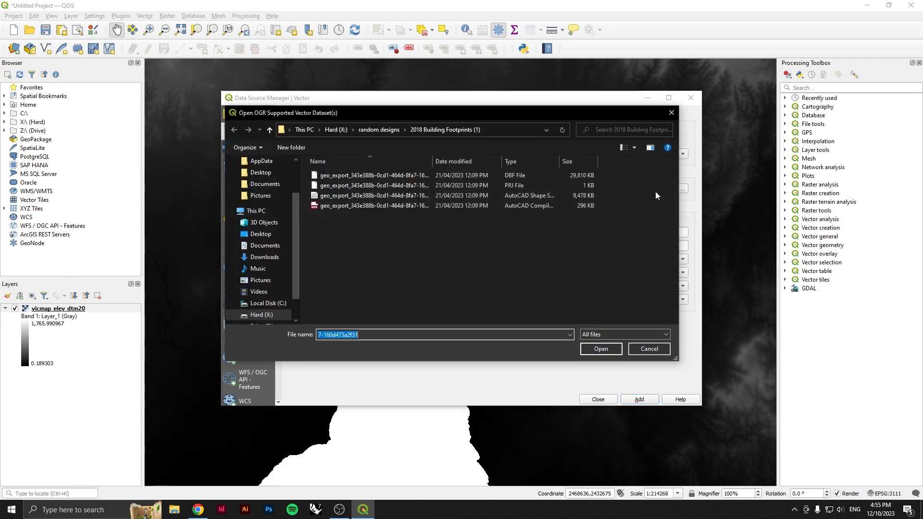
pyautogui.click(394, 196)
pyautogui.click(601, 349)
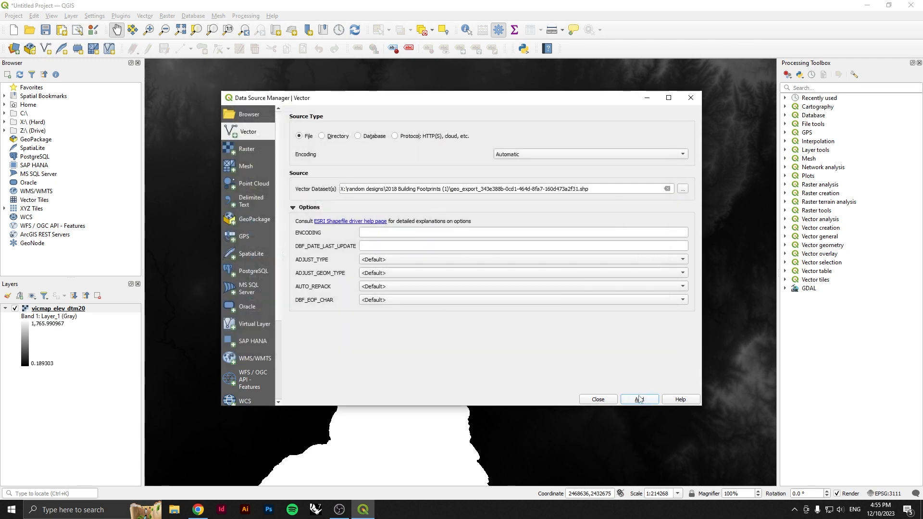
pyautogui.click(642, 403)
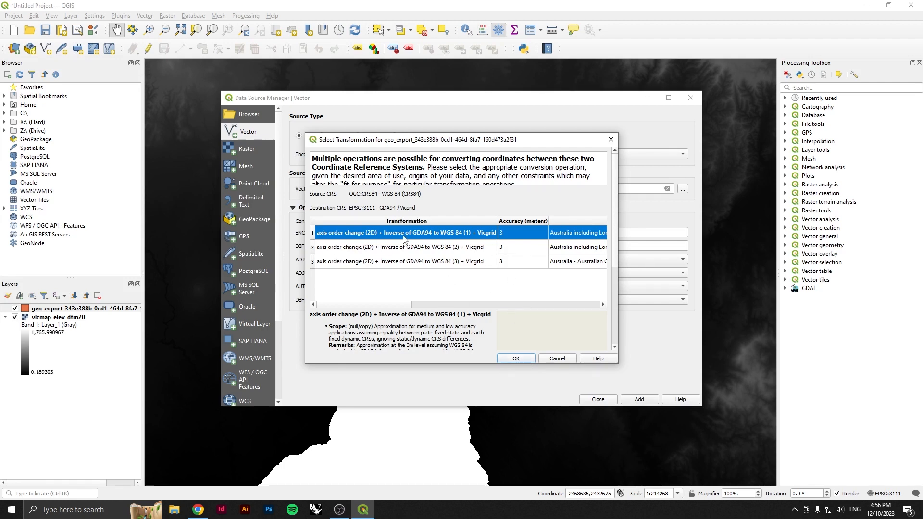
pyautogui.click(525, 363)
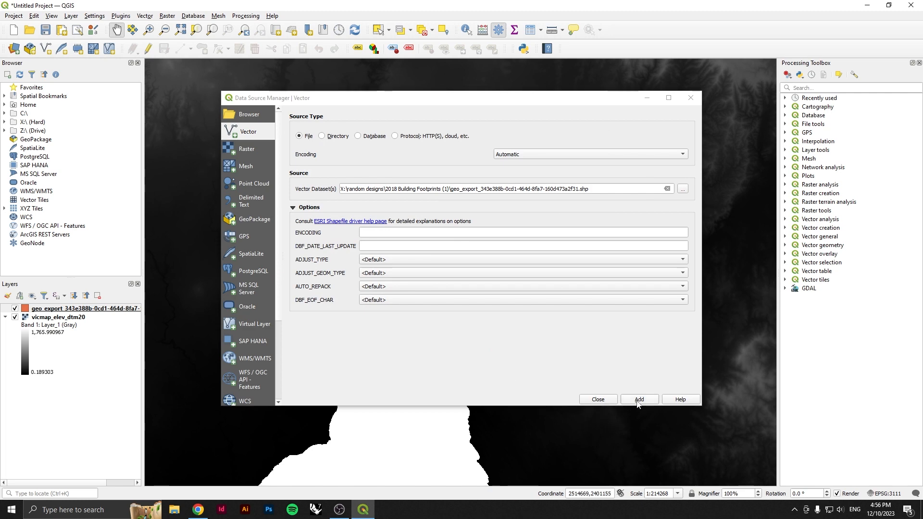
pyautogui.click(597, 400)
# - Set the maximum of the vicmap_elev_dtm20 layer's black-to-white gradient to 25 and apply it
pyautogui.scroll(3, 437, 351)
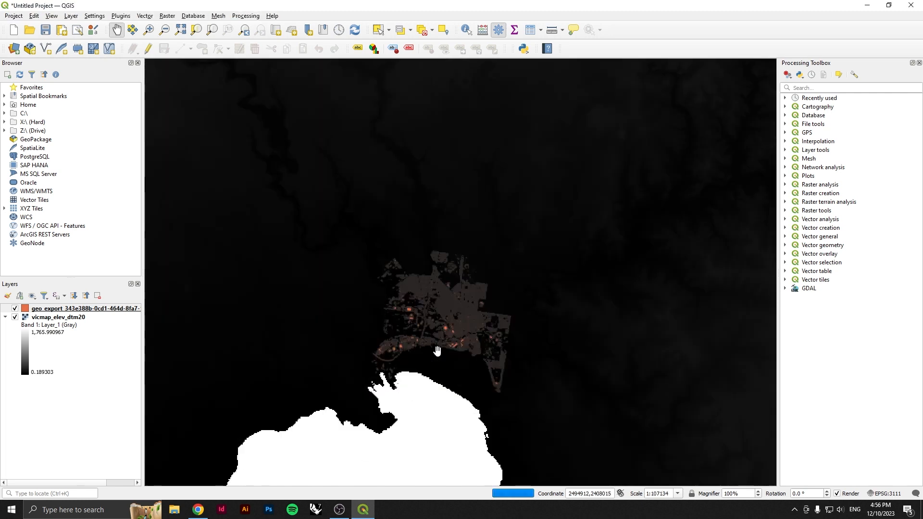
pyautogui.moveTo(398, 293); pyautogui.dragTo(383, 330)
pyautogui.scroll(1, 391, 291)
pyautogui.scroll(-2, 390, 293)
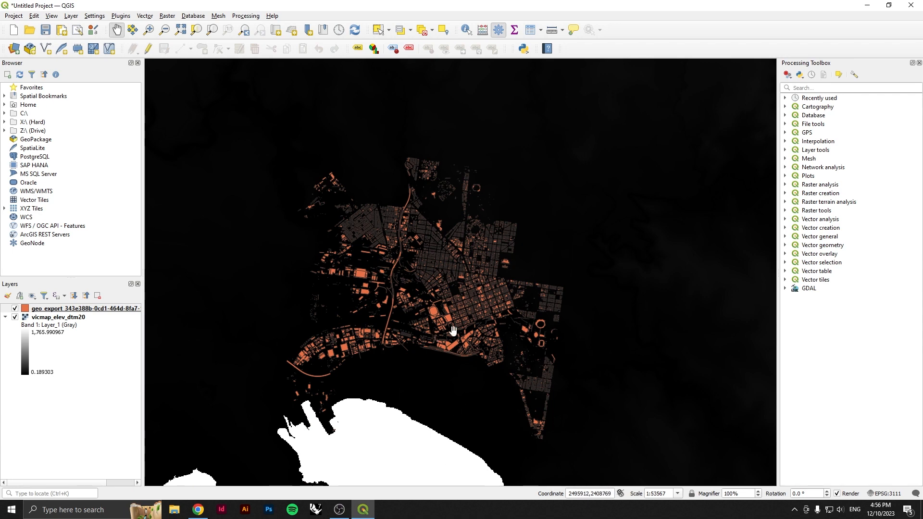
pyautogui.scroll(3, 547, 333)
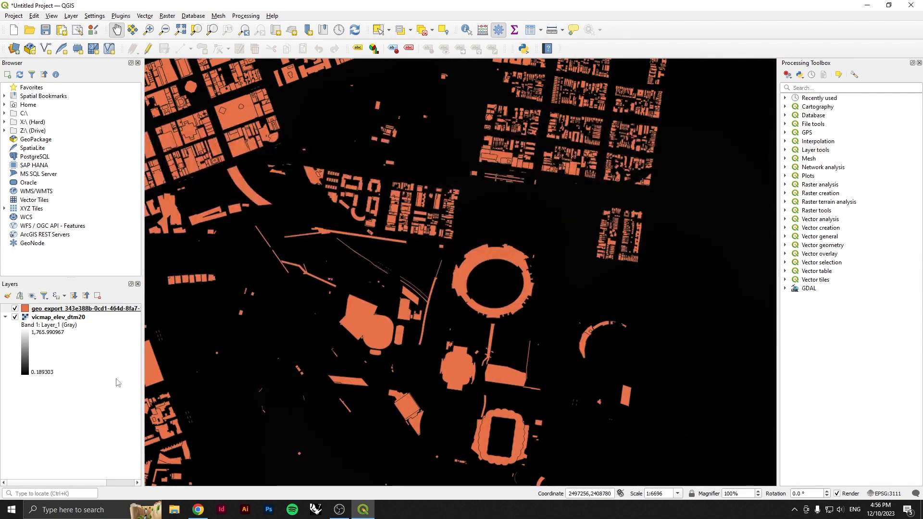
pyautogui.doubleClick(53, 334)
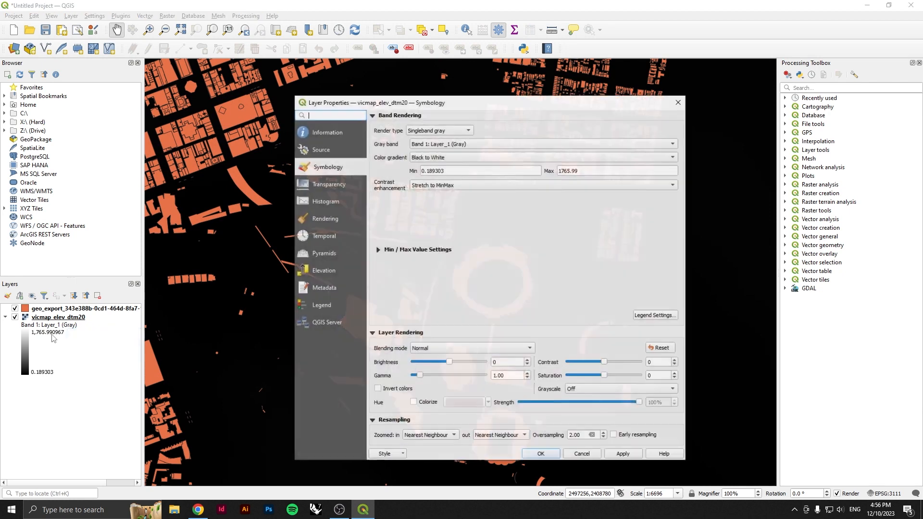
pyautogui.click(595, 170)
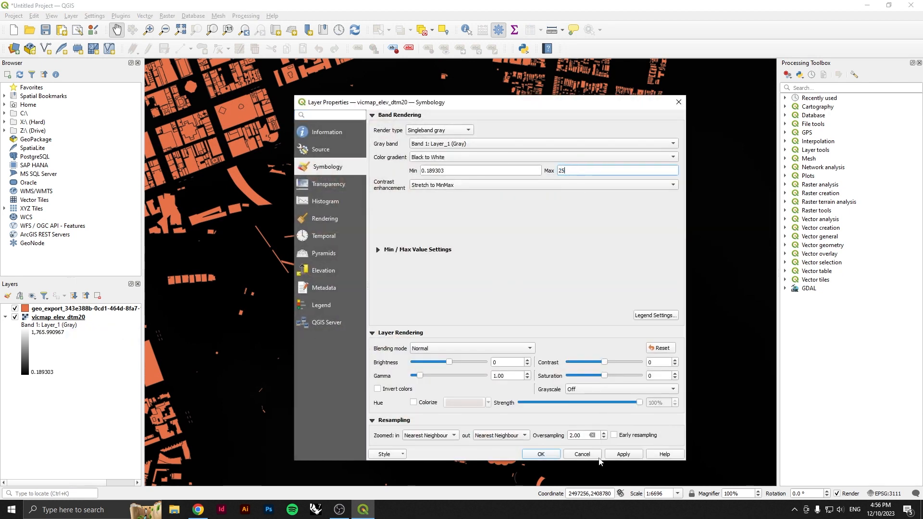
pyautogui.write('25')
pyautogui.click(623, 455)
pyautogui.click(541, 454)
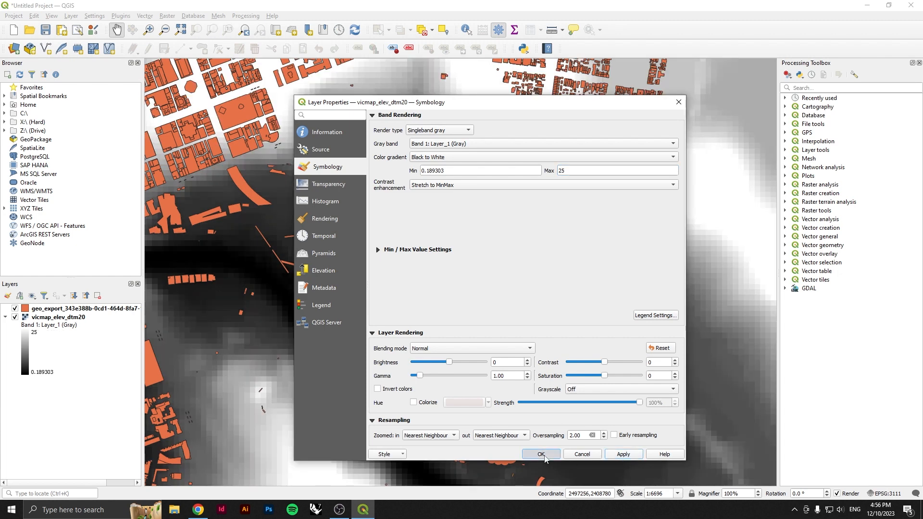
# - Set the maximum of the vicmap_elev_dtm20 layer's black-to-white gradient to 30 and apply the symbology
pyautogui.moveTo(655, 245); pyautogui.dragTo(620, 223)
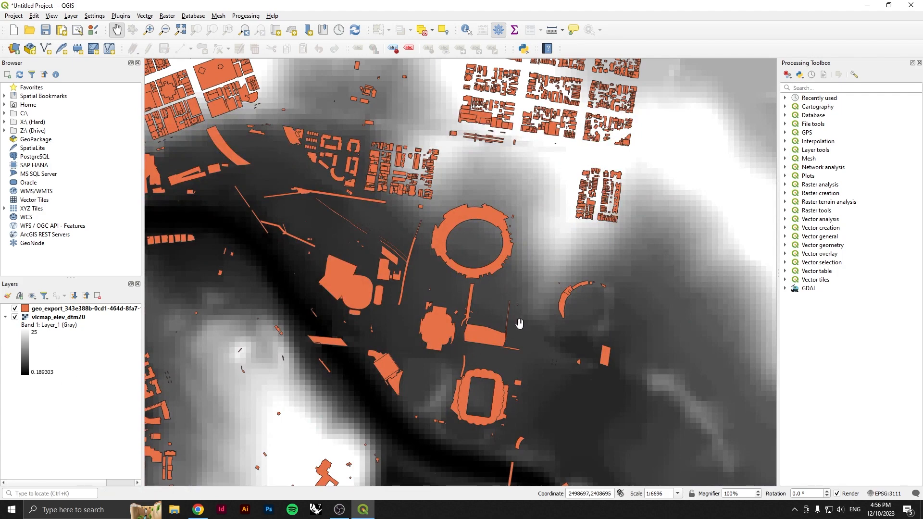
pyautogui.moveTo(512, 318); pyautogui.dragTo(506, 347)
pyautogui.scroll(-3, 506, 347)
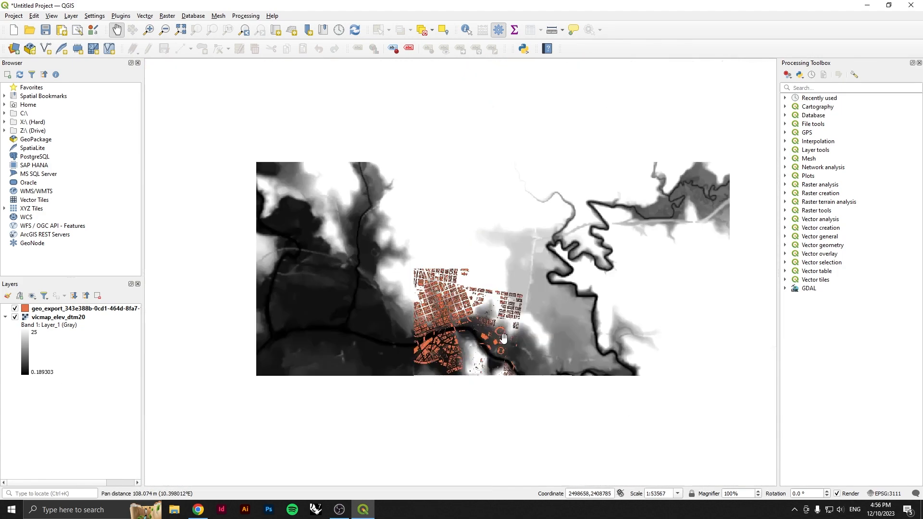
pyautogui.scroll(3, 463, 321)
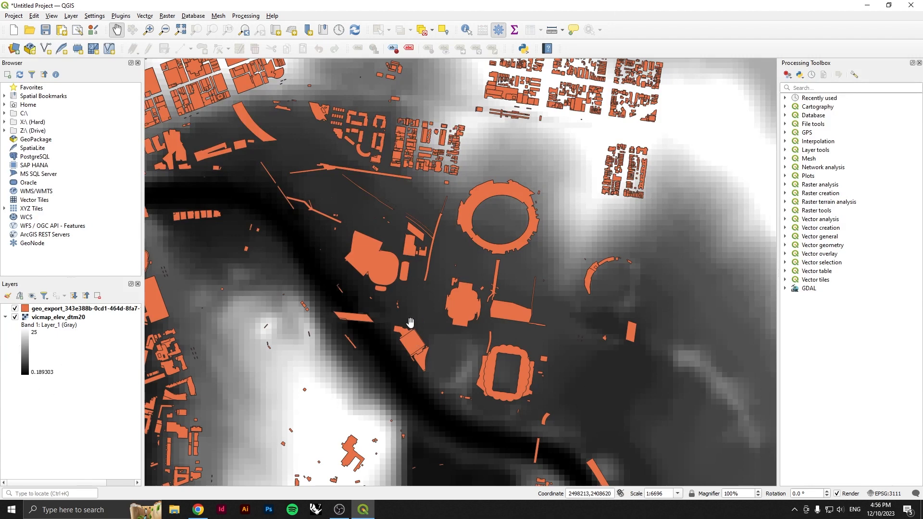
pyautogui.moveTo(421, 306); pyautogui.dragTo(410, 323)
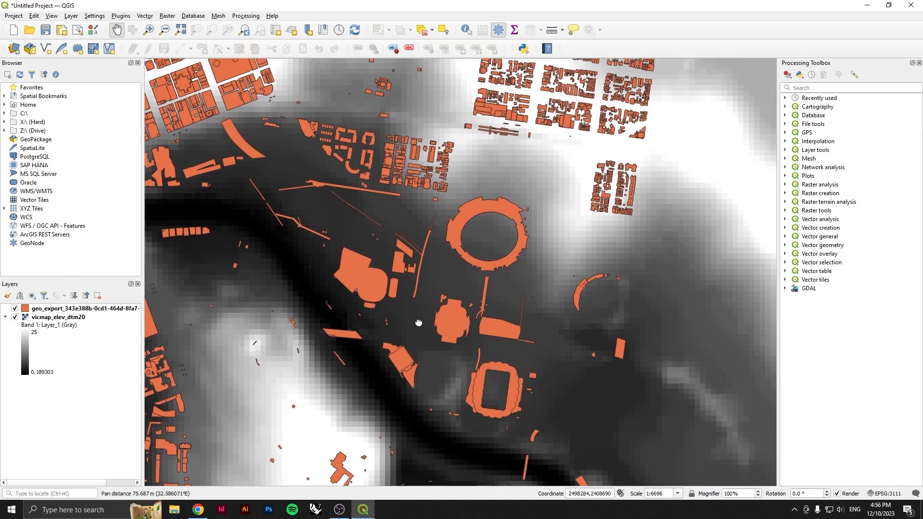
pyautogui.doubleClick(37, 335)
pyautogui.click(585, 171)
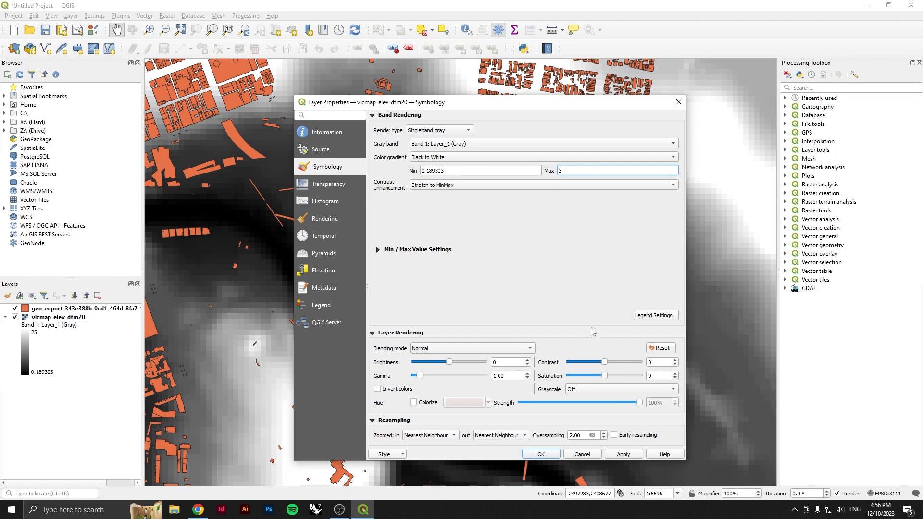
pyautogui.click(620, 455)
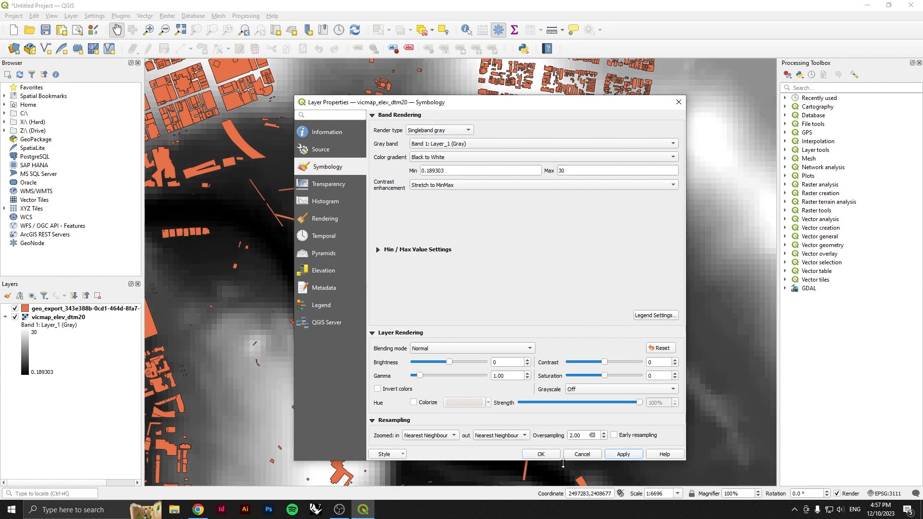
pyautogui.click(540, 454)
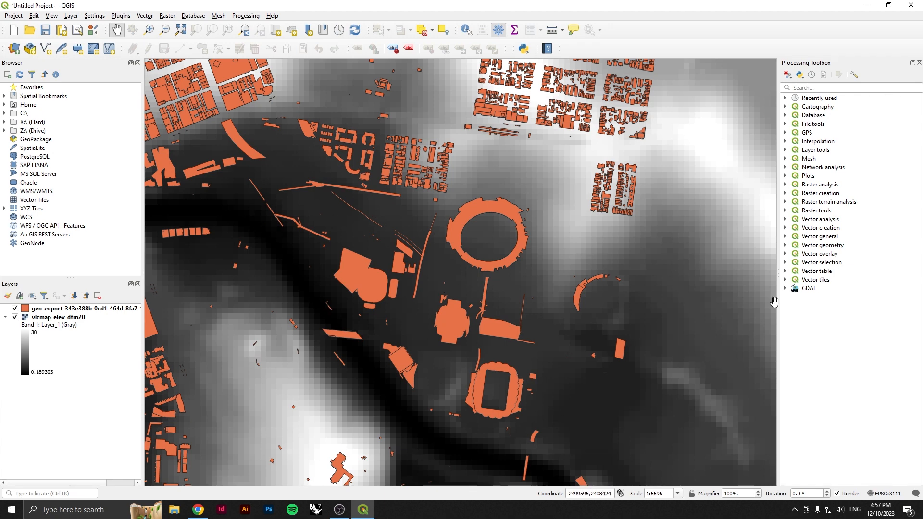
pyautogui.moveTo(476, 394); pyautogui.dragTo(486, 373)
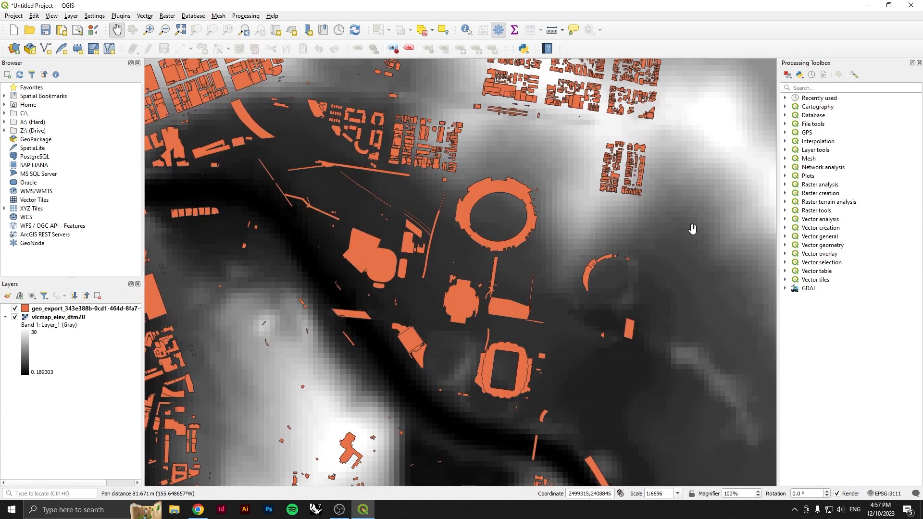
pyautogui.moveTo(552, 160); pyautogui.dragTo(530, 197)
pyautogui.moveTo(408, 260); pyautogui.dragTo(454, 221)
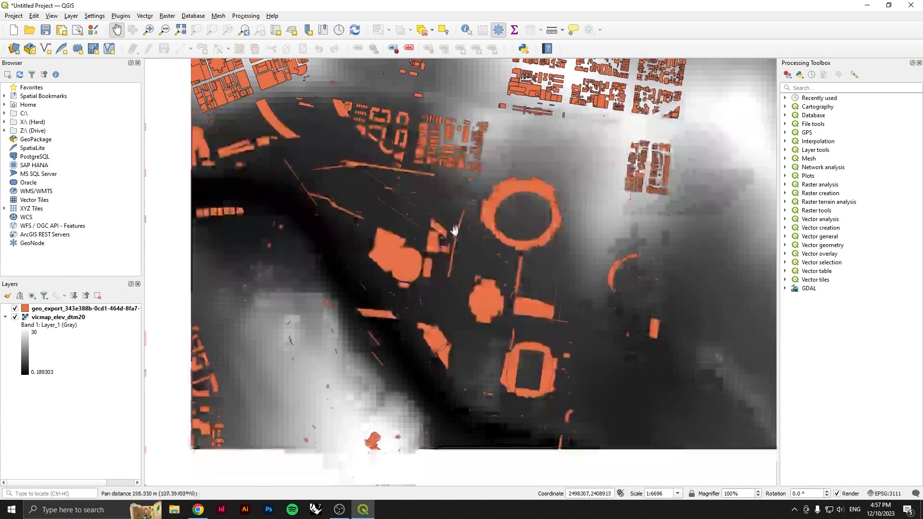